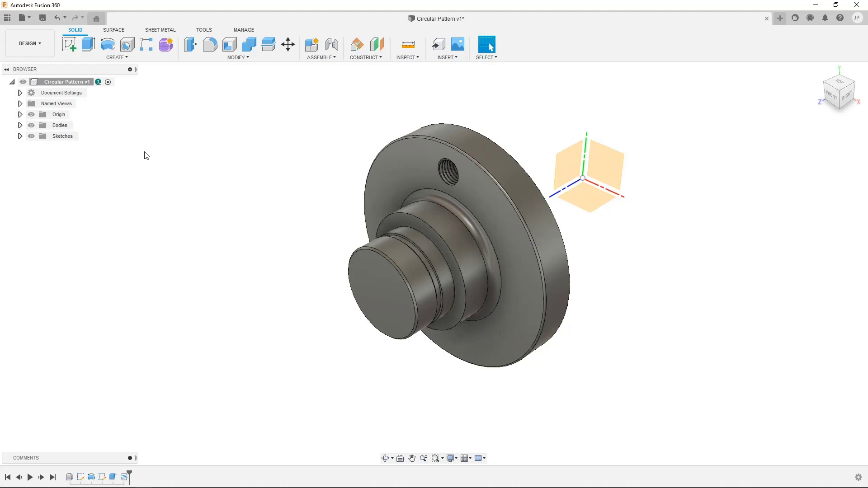
Start a circular pattern of type Features with the threaded hole's extrude and thread features as the objects.
{"action": "left_click", "coordinate": [140, 58]}
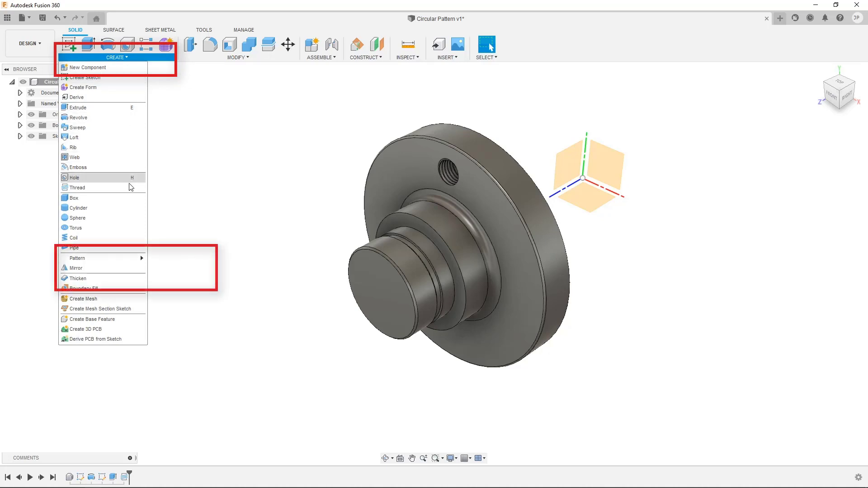
{"action": "mouse_move", "coordinate": [128, 261]}
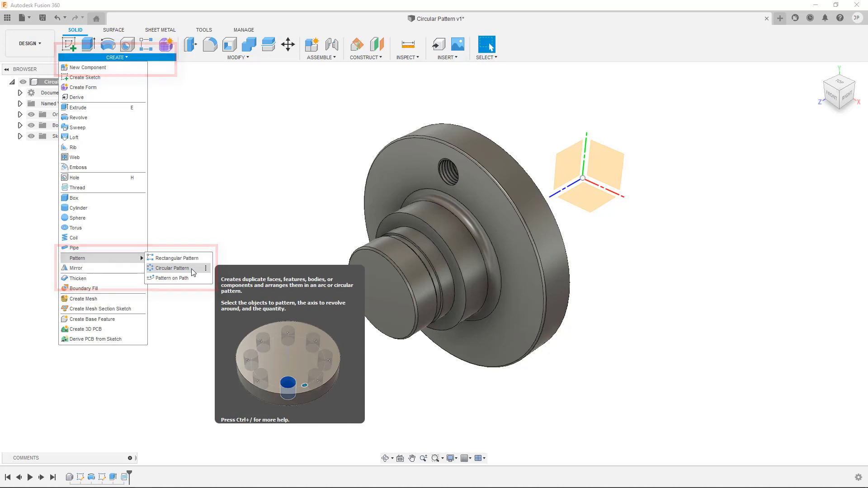
{"action": "left_click", "coordinate": [172, 268]}
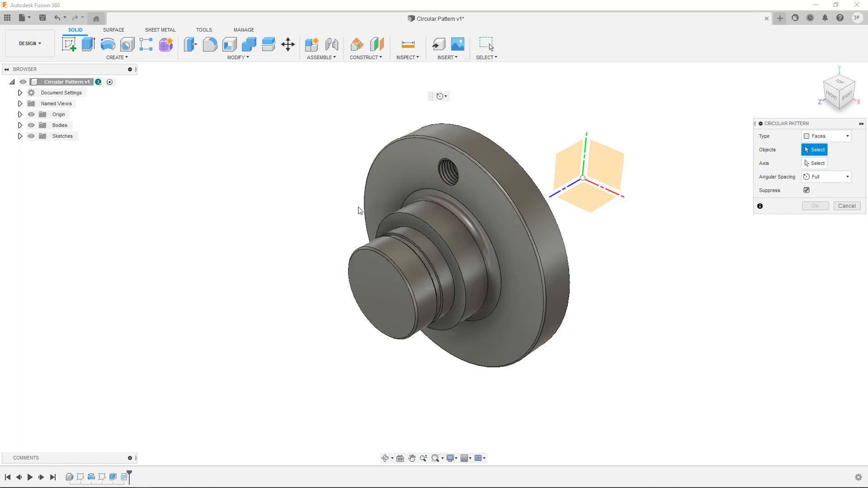
{"action": "left_click", "coordinate": [827, 137]}
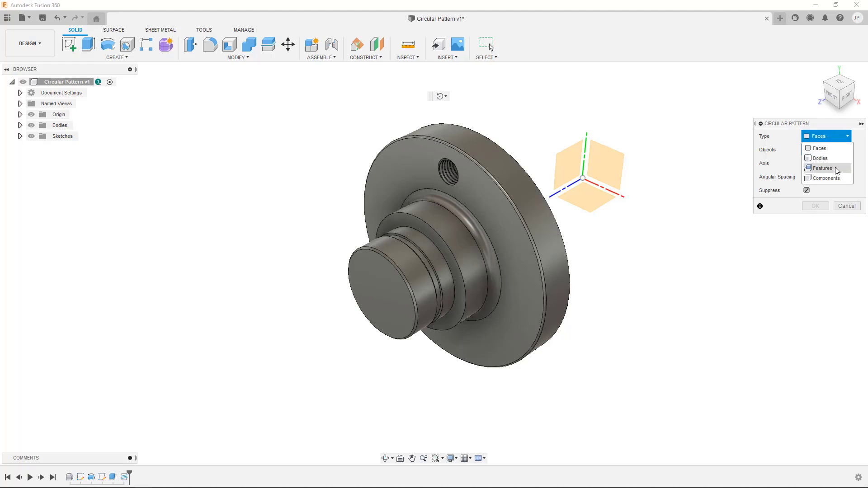
{"action": "left_click", "coordinate": [835, 167]}
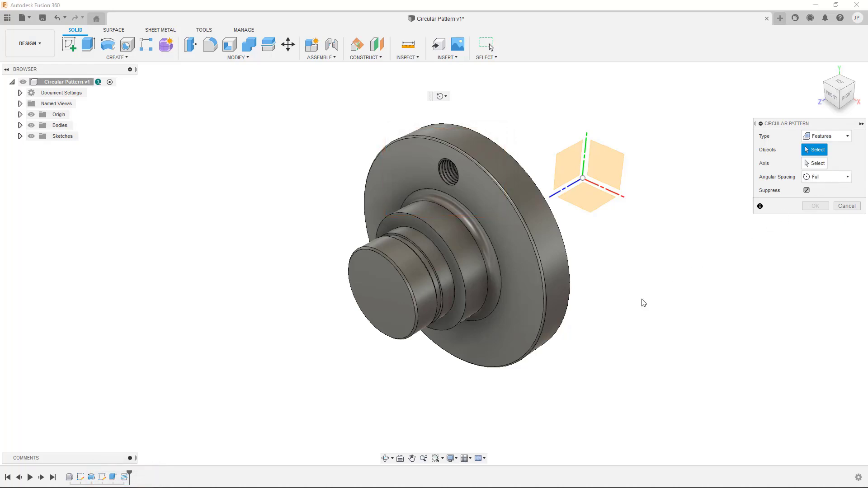
{"action": "left_click", "coordinate": [126, 477]}
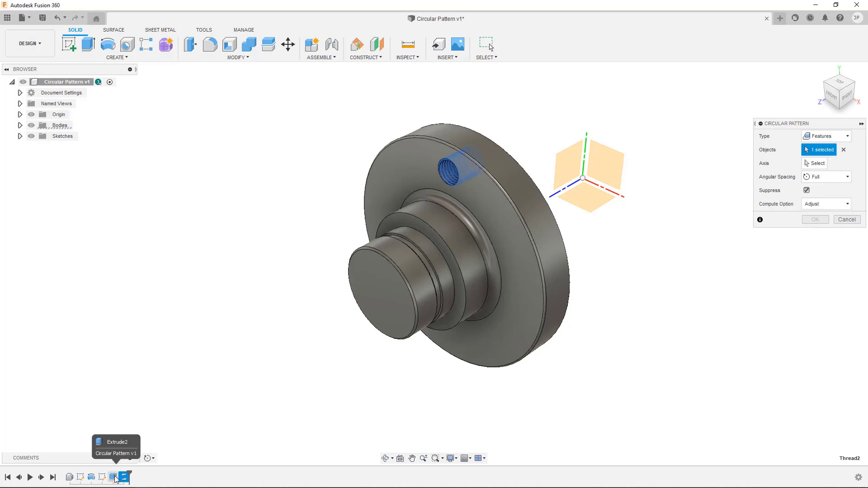
{"action": "left_click", "coordinate": [114, 477]}
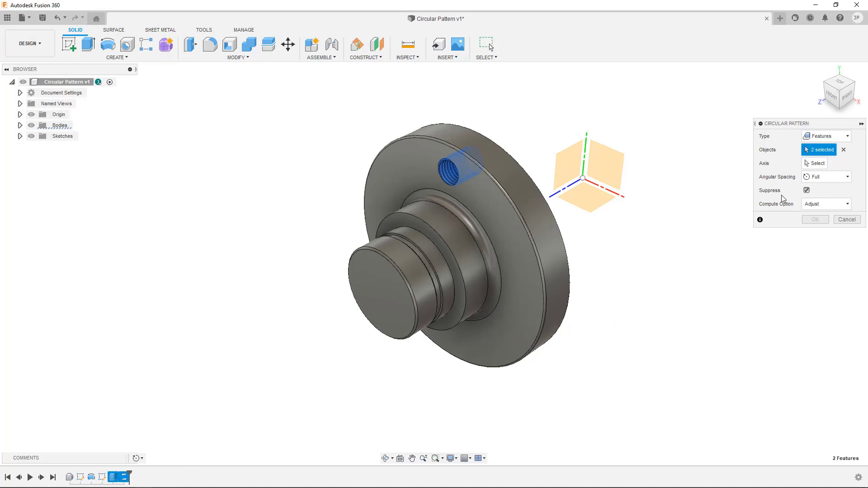
Pattern the threaded hole around the flange's axis, using the outer rim as axis reference, full spacing and a quantity of 6.
{"action": "left_click", "coordinate": [816, 165]}
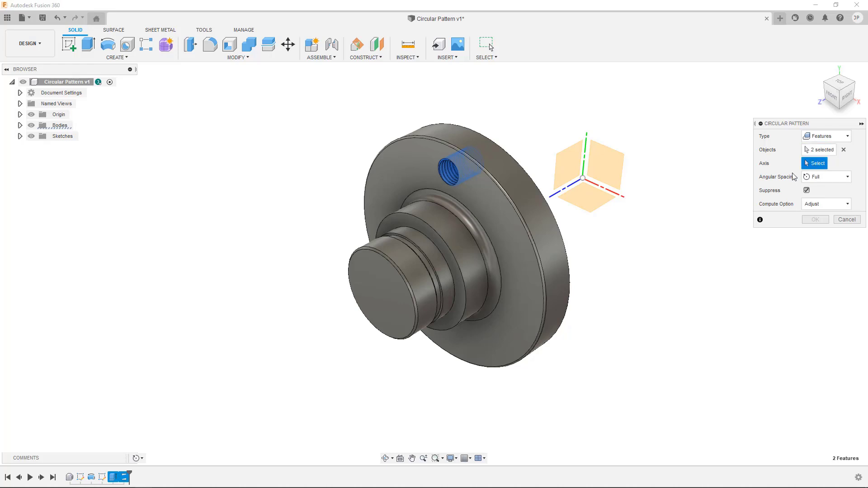
{"action": "left_click", "coordinate": [536, 241]}
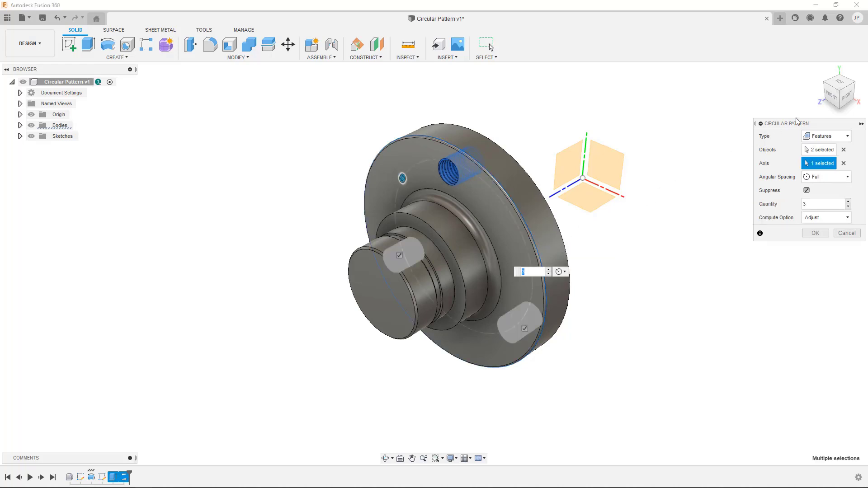
{"action": "left_click", "coordinate": [830, 98]}
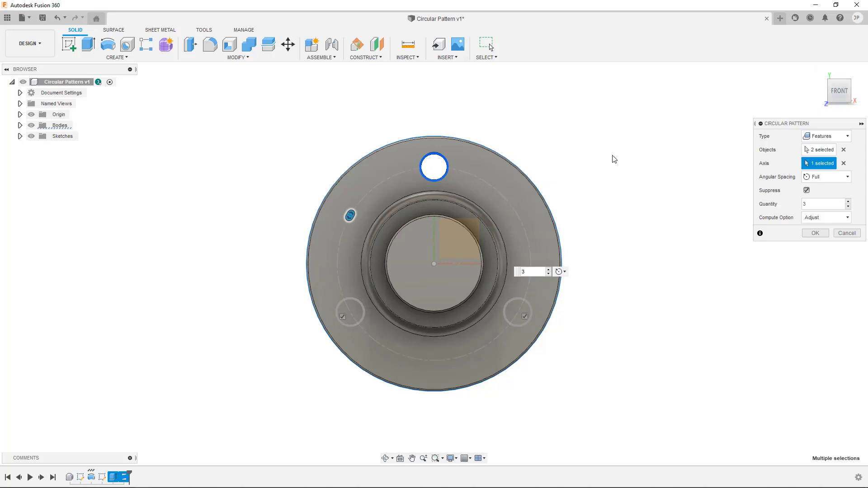
{"action": "left_click_drag", "start_coordinate": [350, 215], "coordinate": [389, 186]}
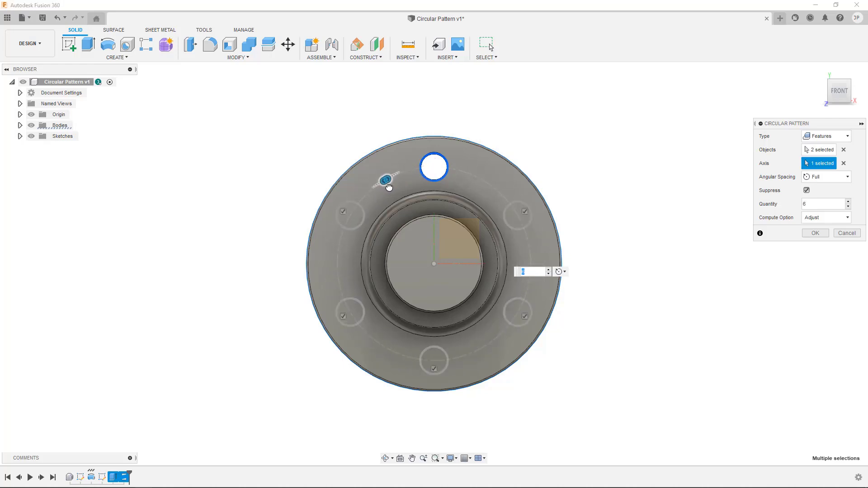
{"action": "left_click", "coordinate": [814, 233]}
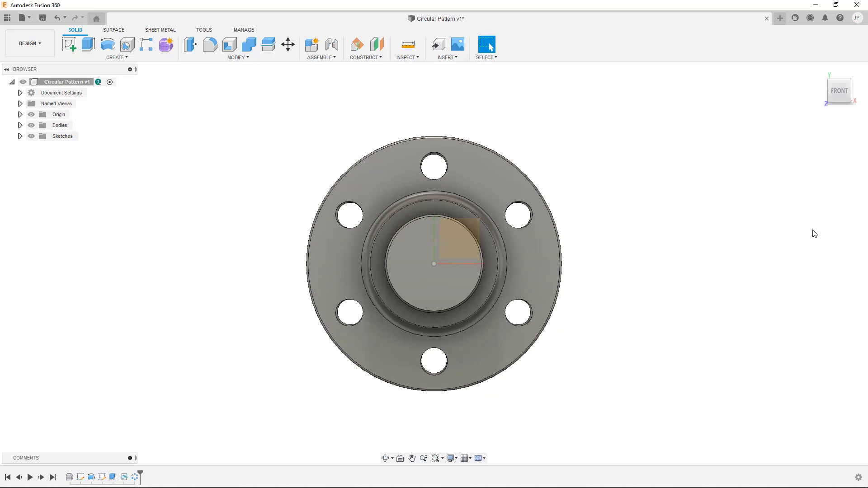
Edit the circular pattern feature to use Angle spacing with a total angle of 180 degrees.
{"action": "left_click", "coordinate": [849, 84]}
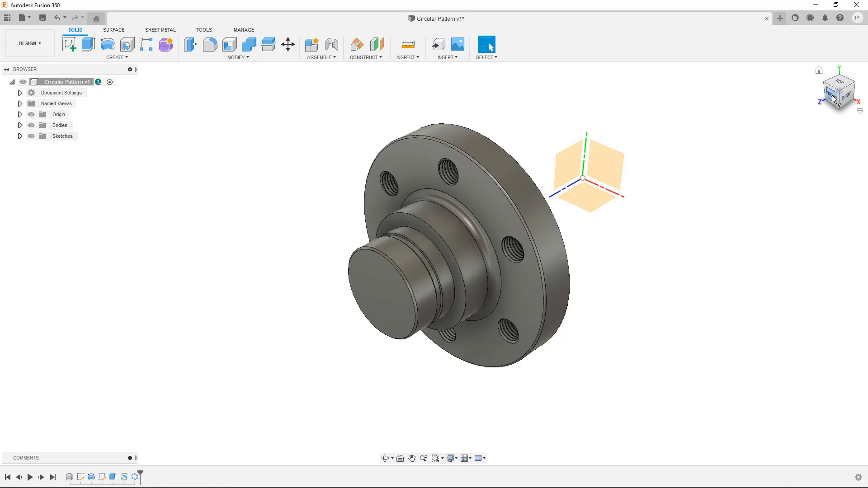
{"action": "left_click", "coordinate": [834, 97]}
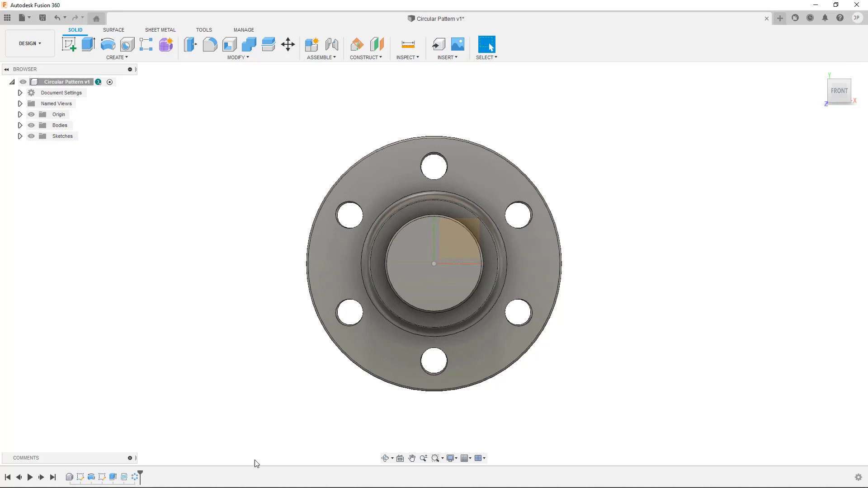
{"action": "right_click", "coordinate": [135, 477]}
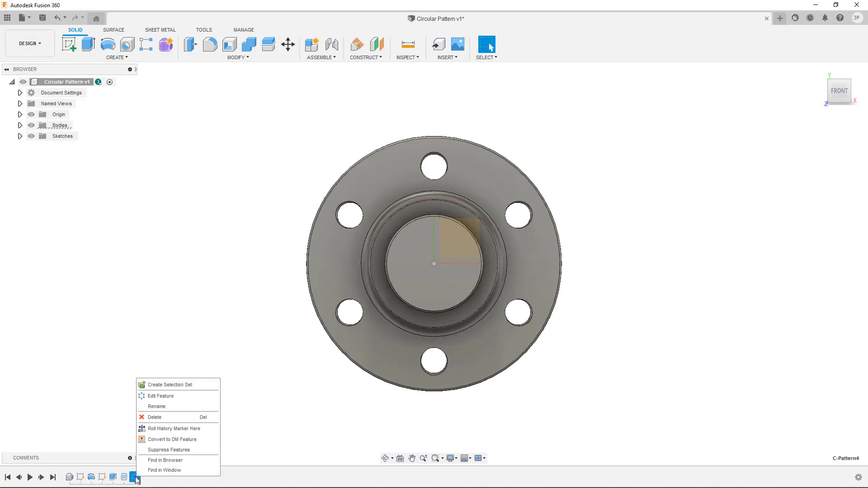
{"action": "left_click", "coordinate": [180, 399]}
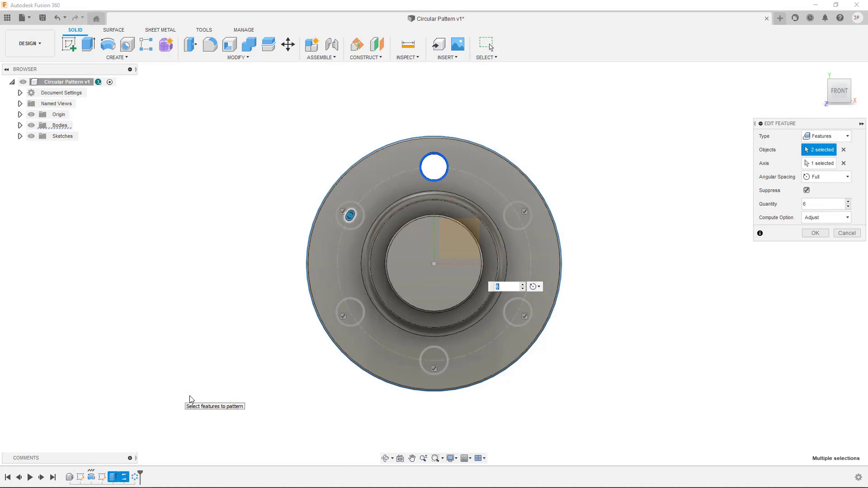
{"action": "left_click", "coordinate": [821, 179]}
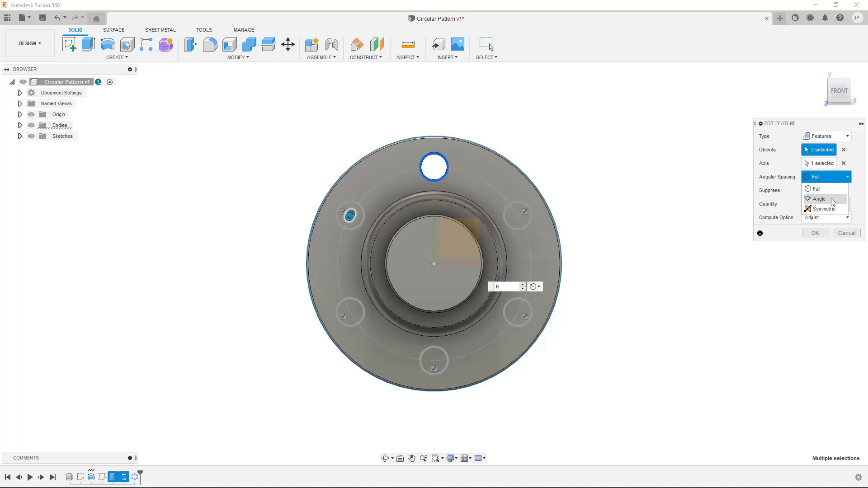
{"action": "left_click", "coordinate": [832, 199]}
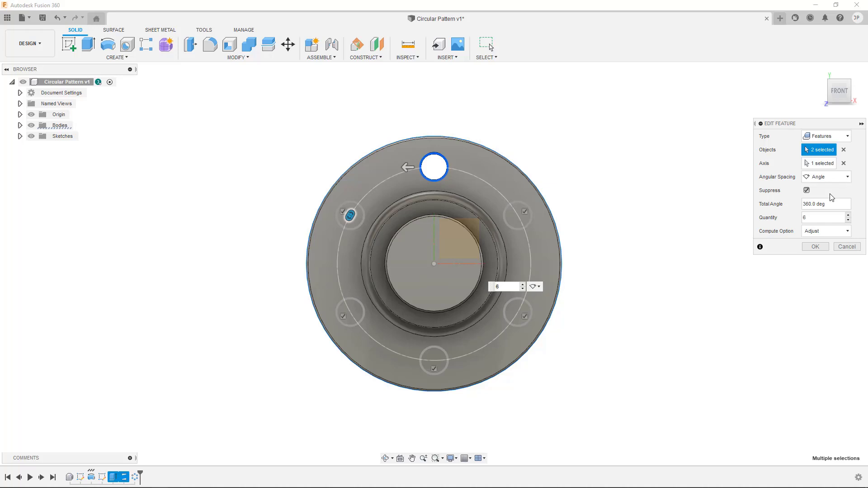
{"action": "left_click_drag", "start_coordinate": [835, 209], "coordinate": [778, 206]}
{"action": "type", "text": "180"}
{"action": "key", "text": "Return"}
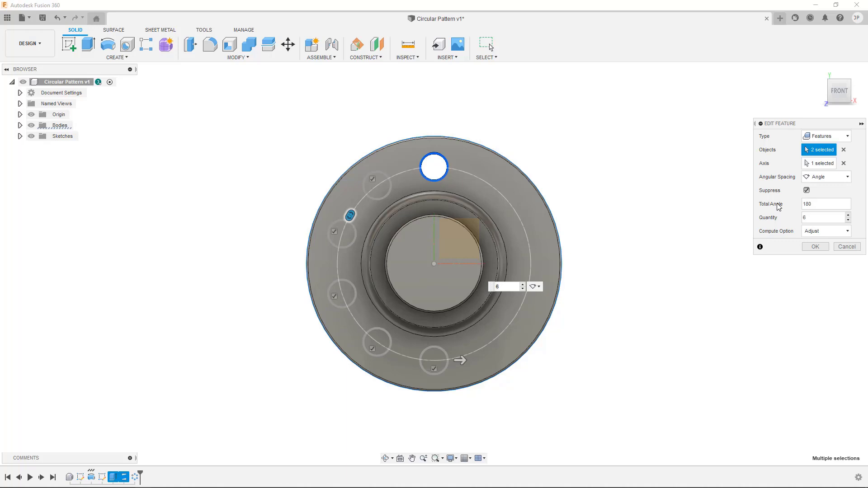
Set the pattern quantity to 4 and reduce the total angle to about 172.6 degrees with the on-model handle.
{"action": "left_click_drag", "start_coordinate": [809, 217], "coordinate": [789, 215]}
{"action": "type", "text": "4"}
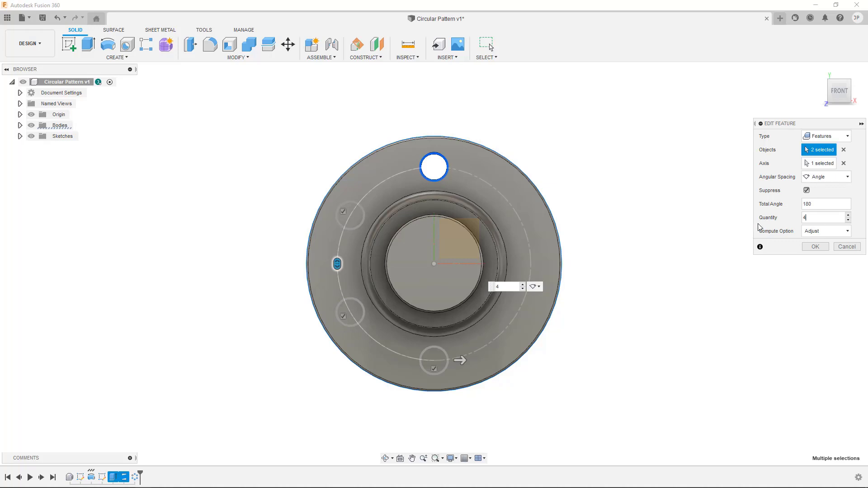
{"action": "left_click_drag", "start_coordinate": [461, 357], "coordinate": [356, 293]}
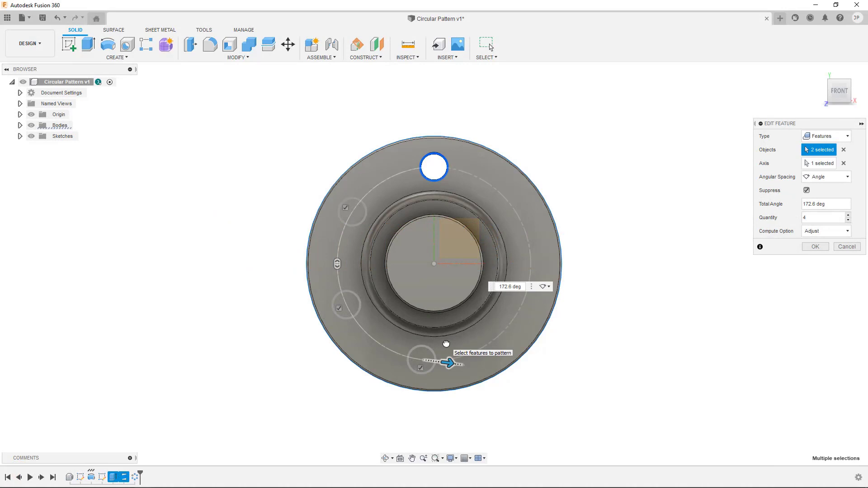
Switch the pattern's angular spacing to Symmetric, with a total angle of 180 degrees and a quantity of 7.
{"action": "left_click", "coordinate": [825, 183]}
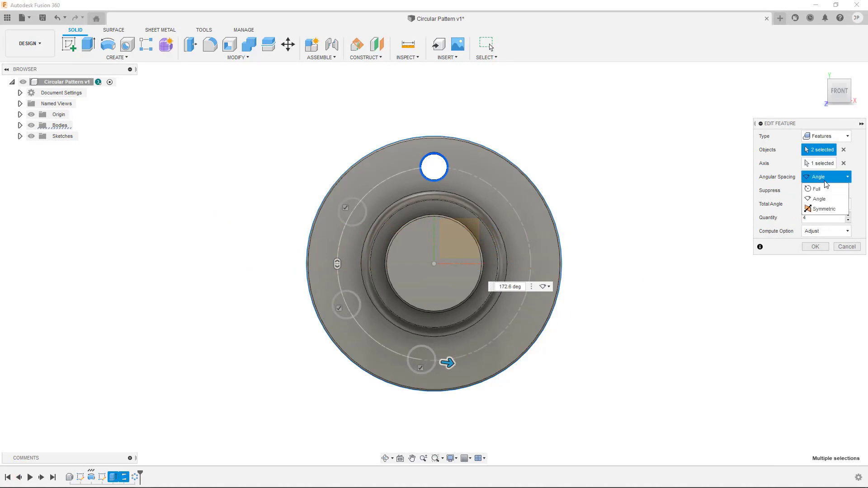
{"action": "left_click", "coordinate": [834, 210]}
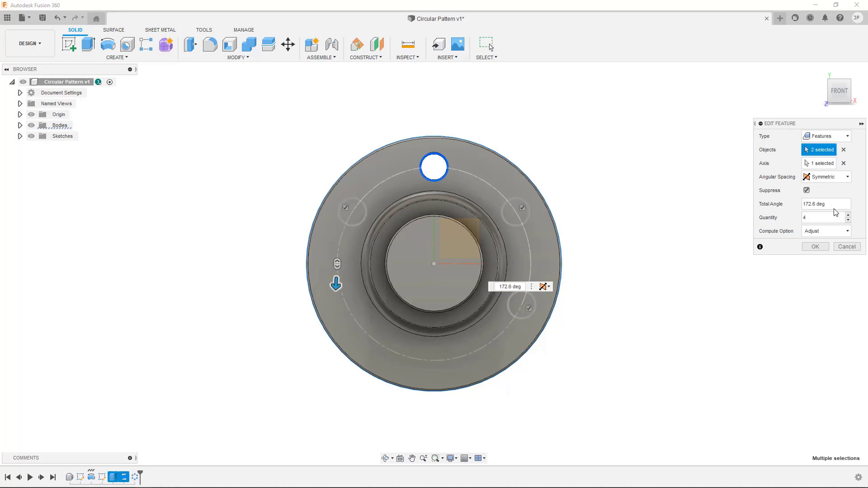
{"action": "left_click_drag", "start_coordinate": [825, 204], "coordinate": [806, 205]}
{"action": "type", "text": "180"}
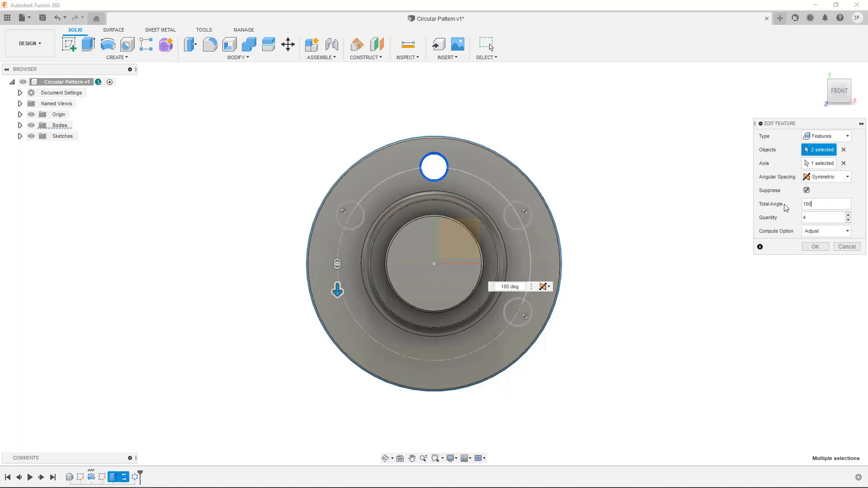
{"action": "left_click", "coordinate": [847, 215]}
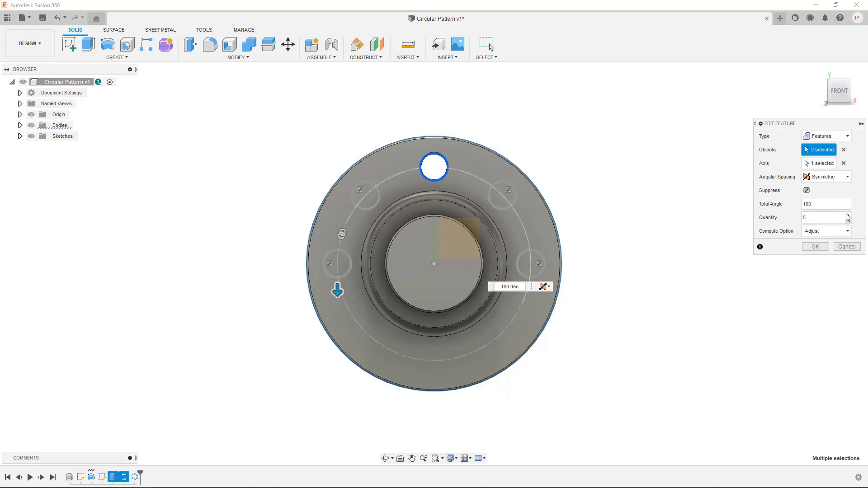
{"action": "left_click", "coordinate": [847, 215]}
{"action": "left_click", "coordinate": [847, 215]}
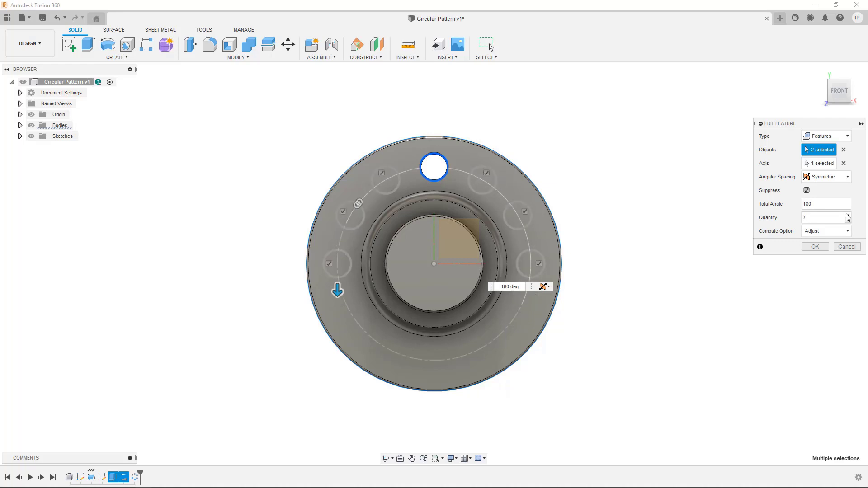
Set the symmetric pattern's total angle to 135 degrees and widen it to about 277.2 degrees with the on-model handle.
{"action": "left_click", "coordinate": [814, 204]}
{"action": "type", "text": "135"}
{"action": "key", "text": "Return"}
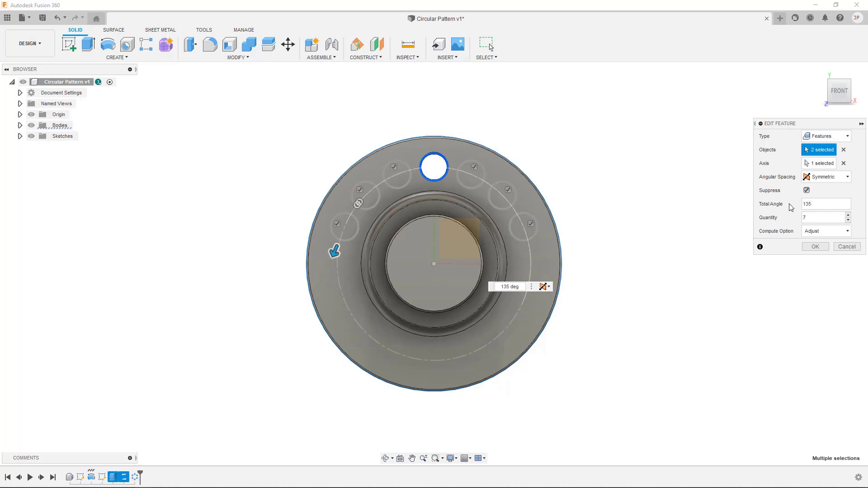
{"action": "left_click_drag", "start_coordinate": [335, 252], "coordinate": [553, 383]}
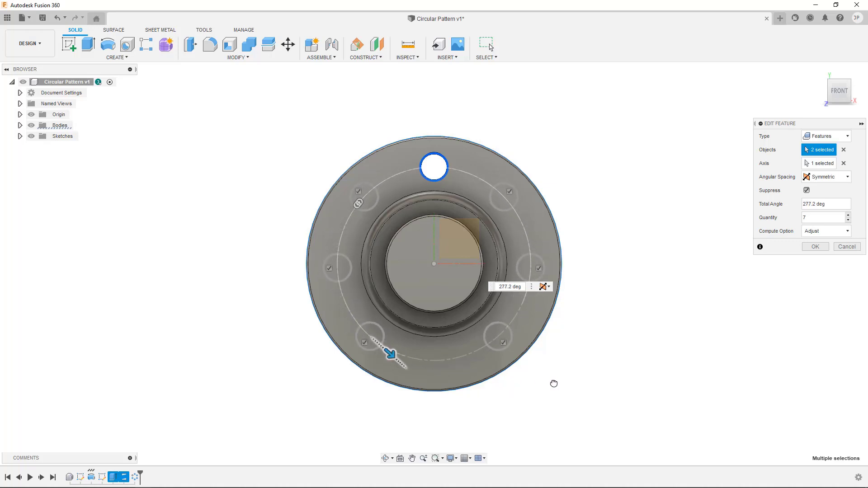